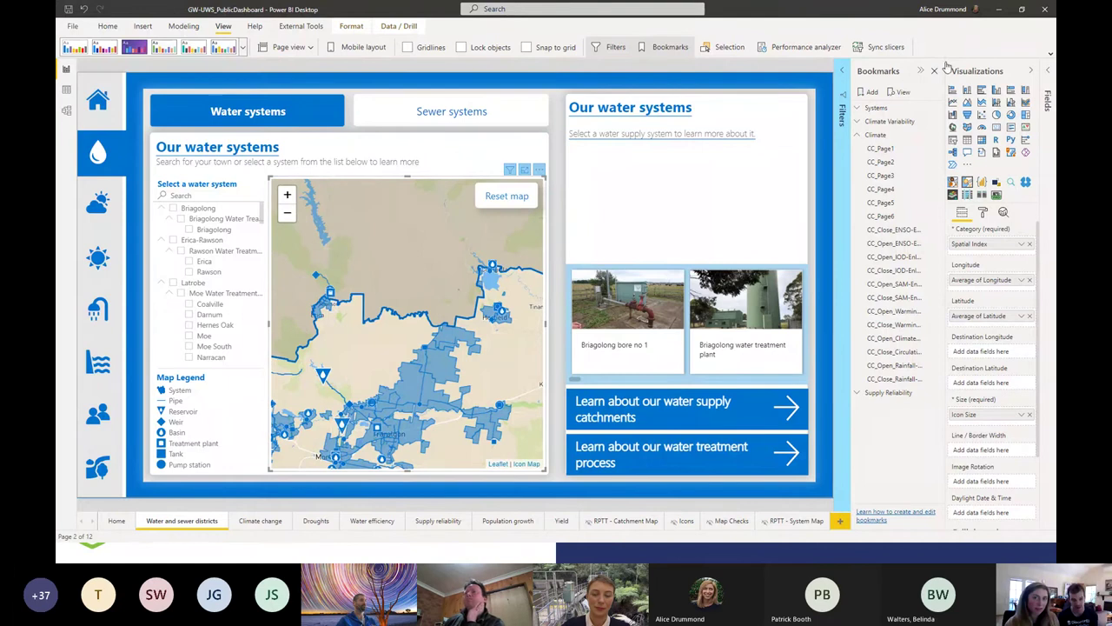
- Filter the map to Moe Water Treatment and drill through to the Moe Water Treatment Plant page
click(921, 71)
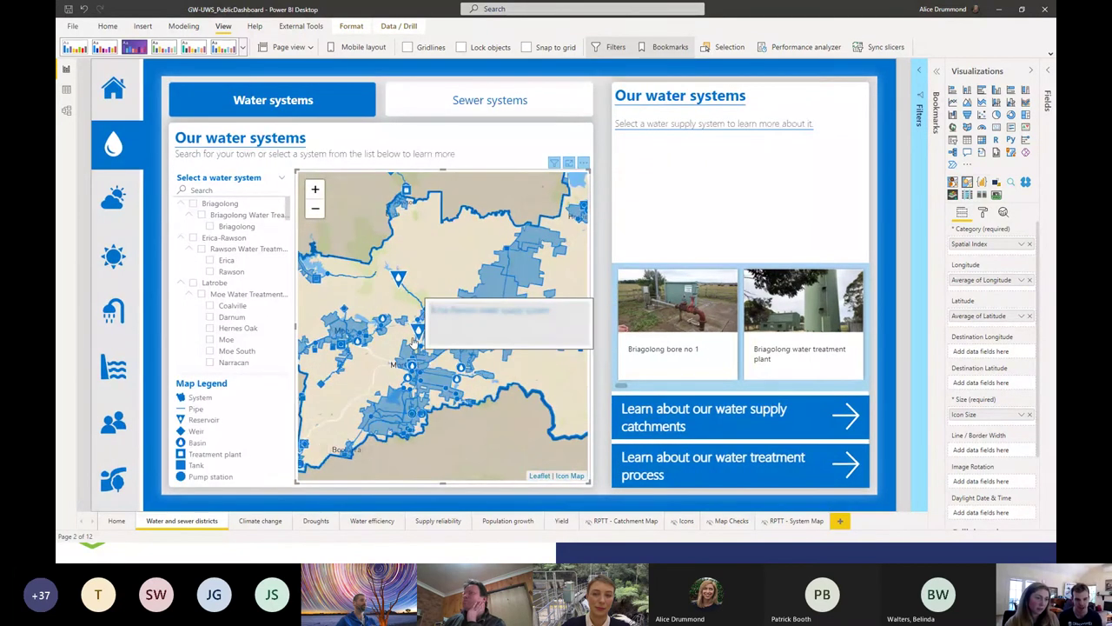
scroll(436, 354, up, 2)
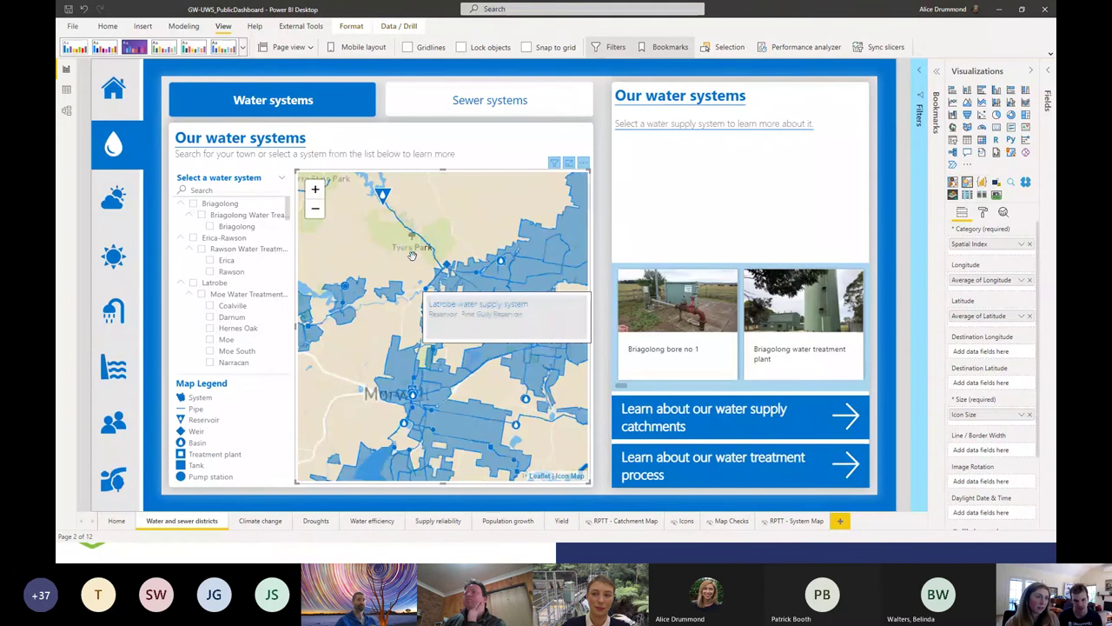
drag(412, 255, 428, 313)
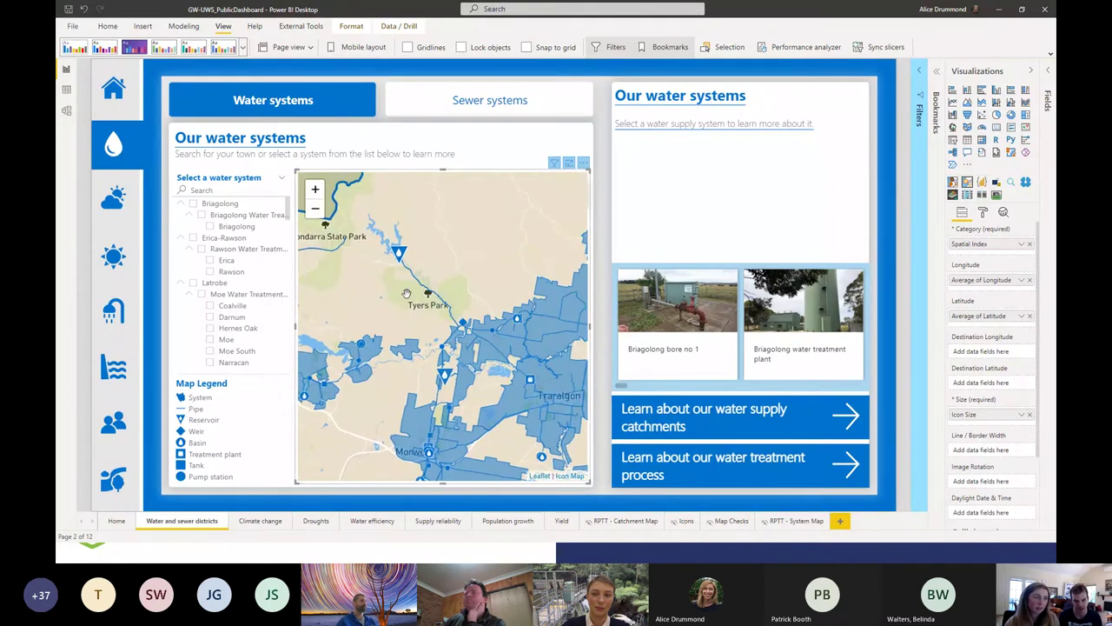
click(201, 296)
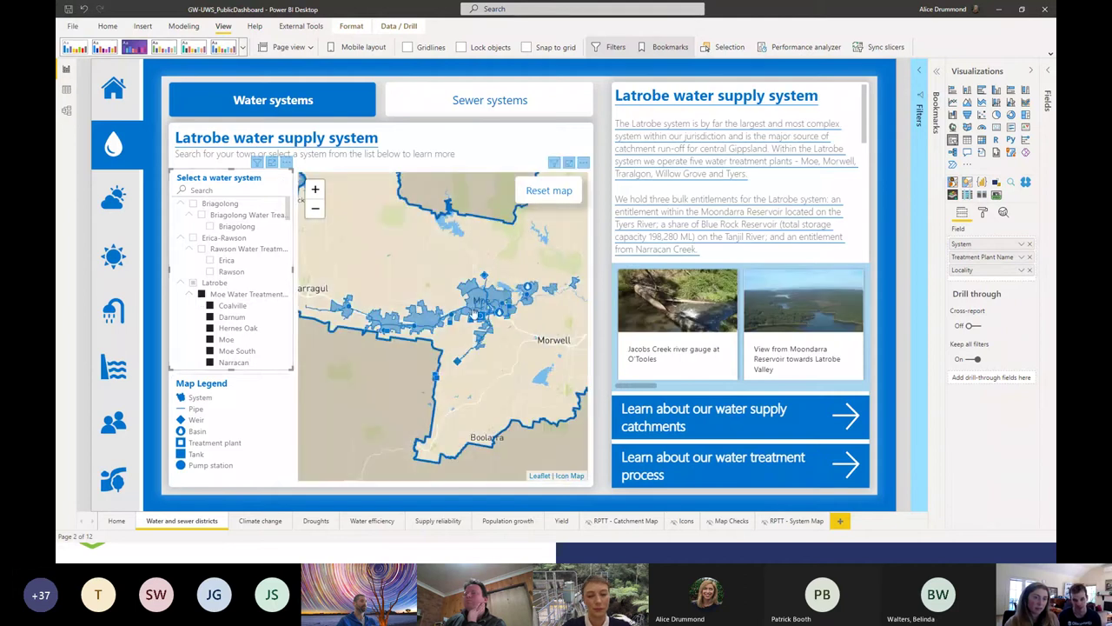
click(725, 461)
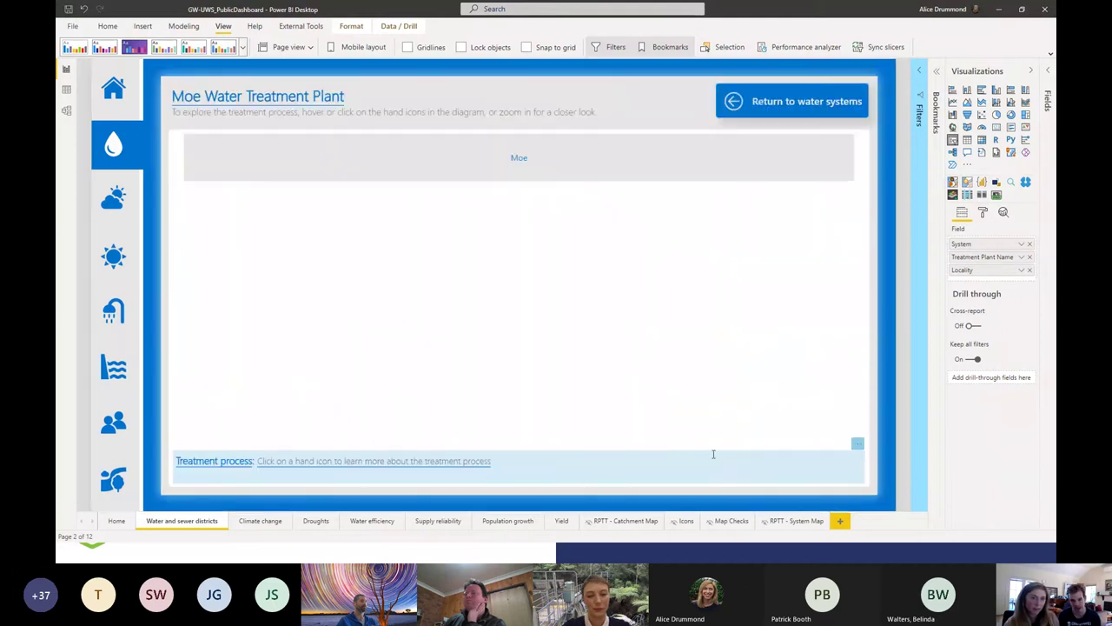
- Select the Synoptic Panel process diagram to view its Step category and measure fields
click(171, 204)
click(172, 205)
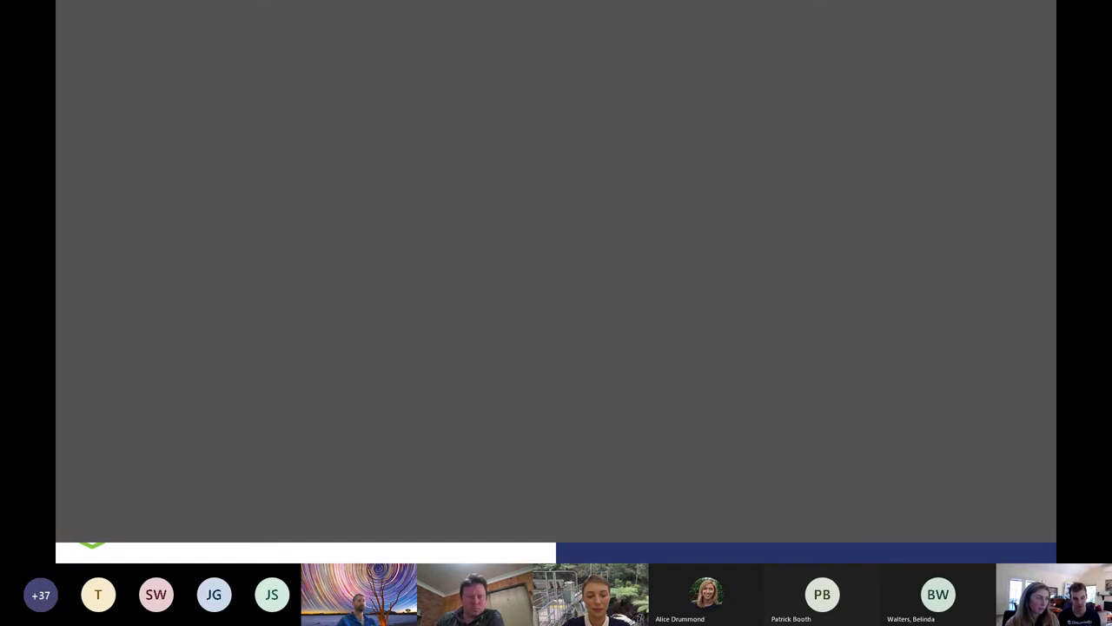
- Restore Illustrator's panels, zoom out to all plant artboards, then view Briagolong WTP.svg in Notepad++
key(Tab)
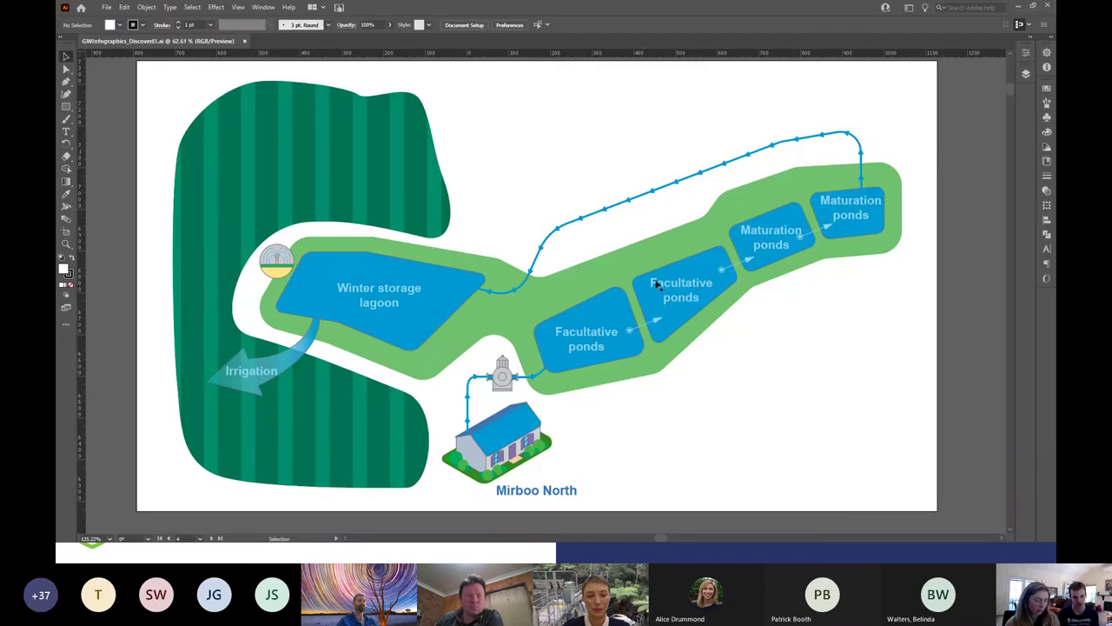
alt+click(890, 352)
drag(891, 352, 733, 246)
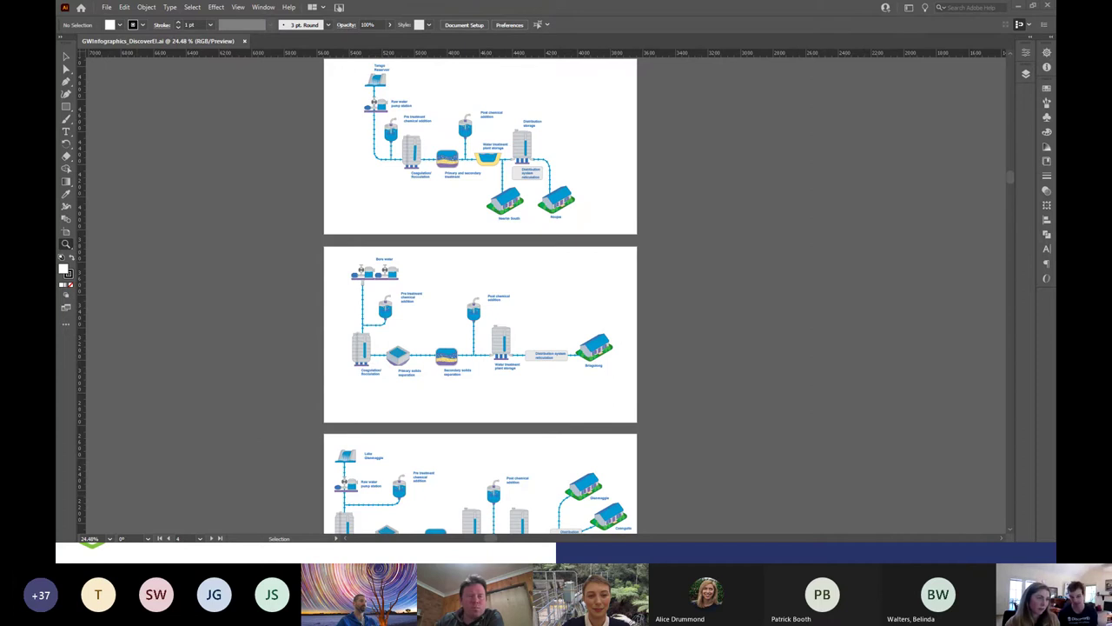
key(alt+Tab)
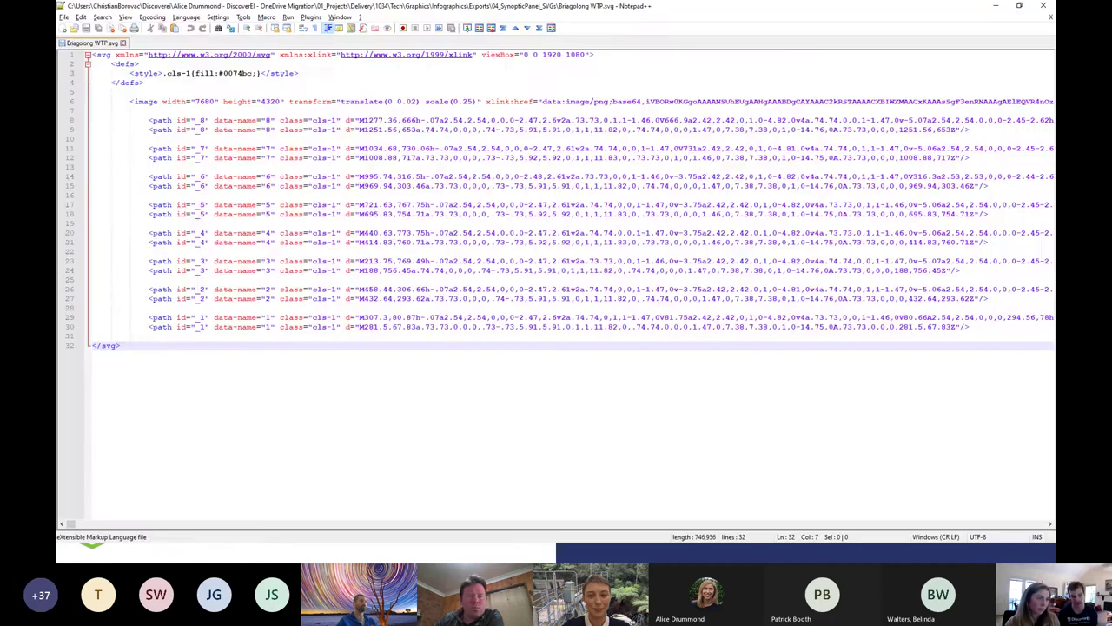
- Point out the step 3 and step 2 path data-names on lines 24, 26 and 27, then minimise both editors
click(269, 271)
click(270, 289)
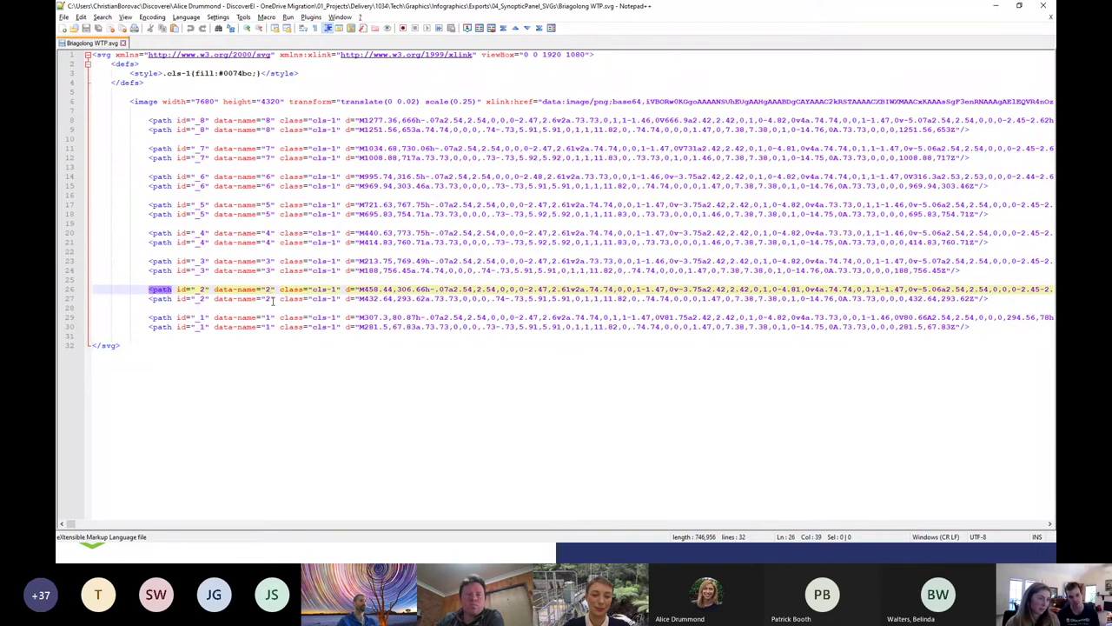
click(270, 299)
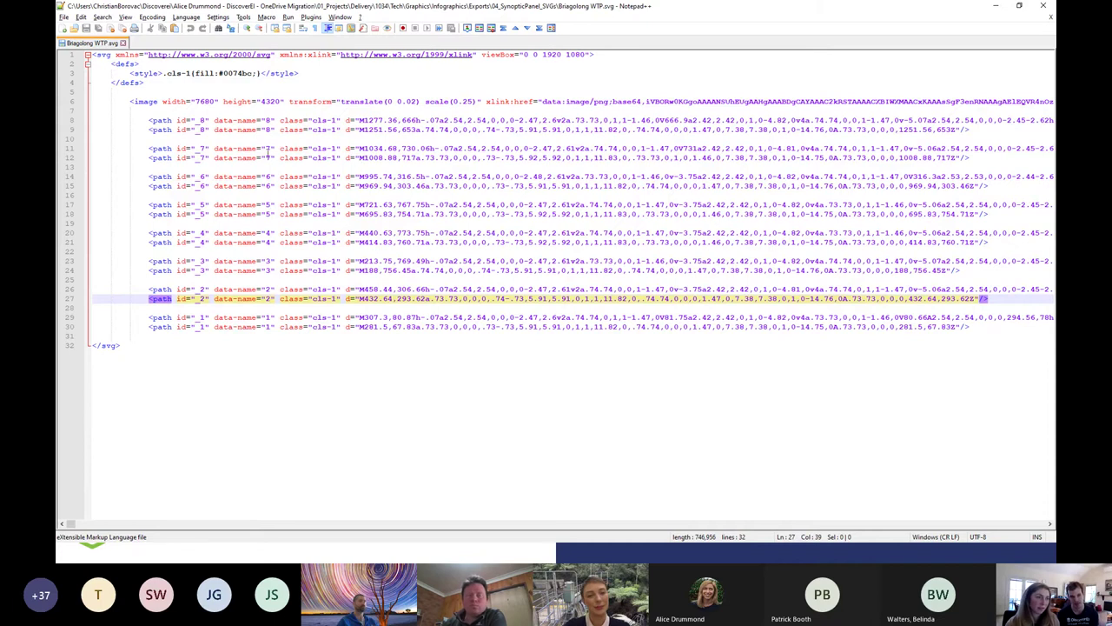
click(998, 8)
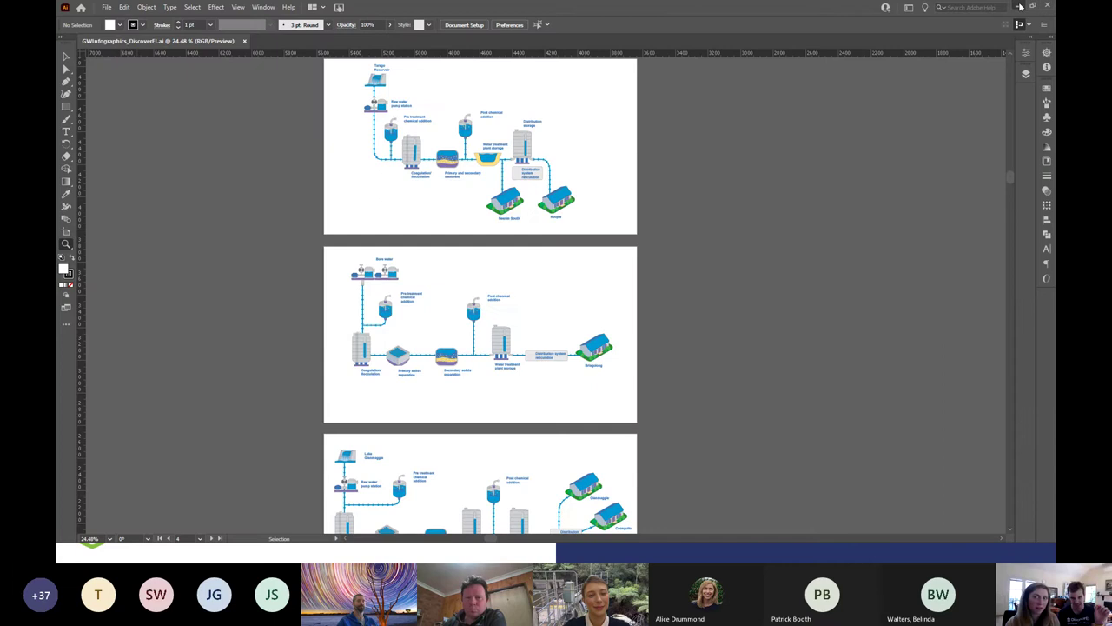
click(1020, 7)
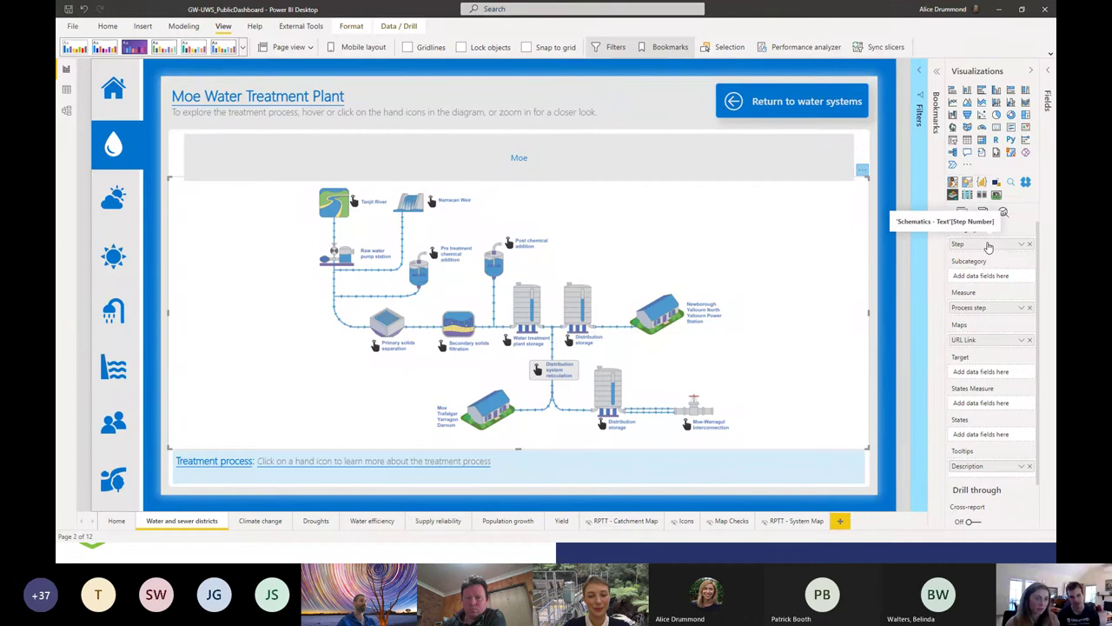
- Show the Water treatment plant storage, then Distribution storages descriptions, zoom the diagram out and deselect it
click(509, 343)
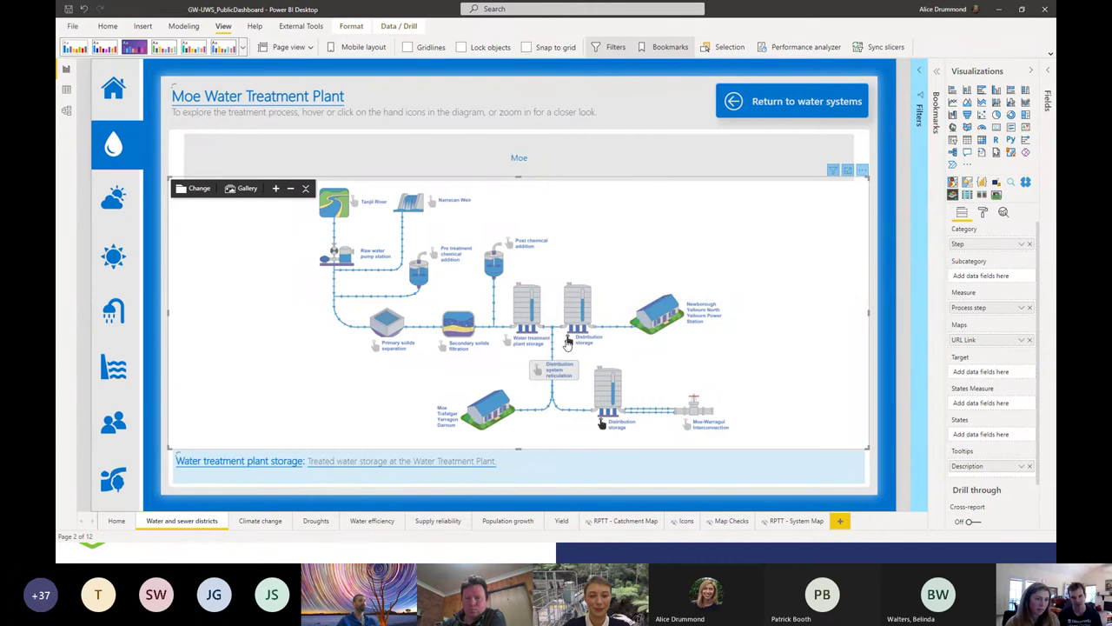
click(566, 342)
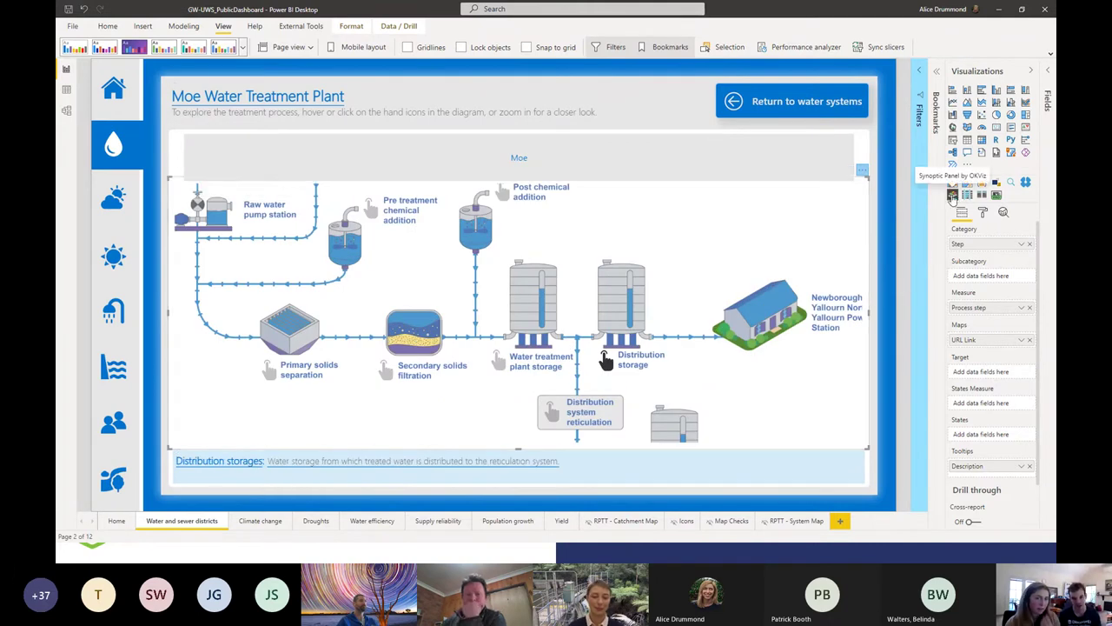
scroll(426, 372, down, 3)
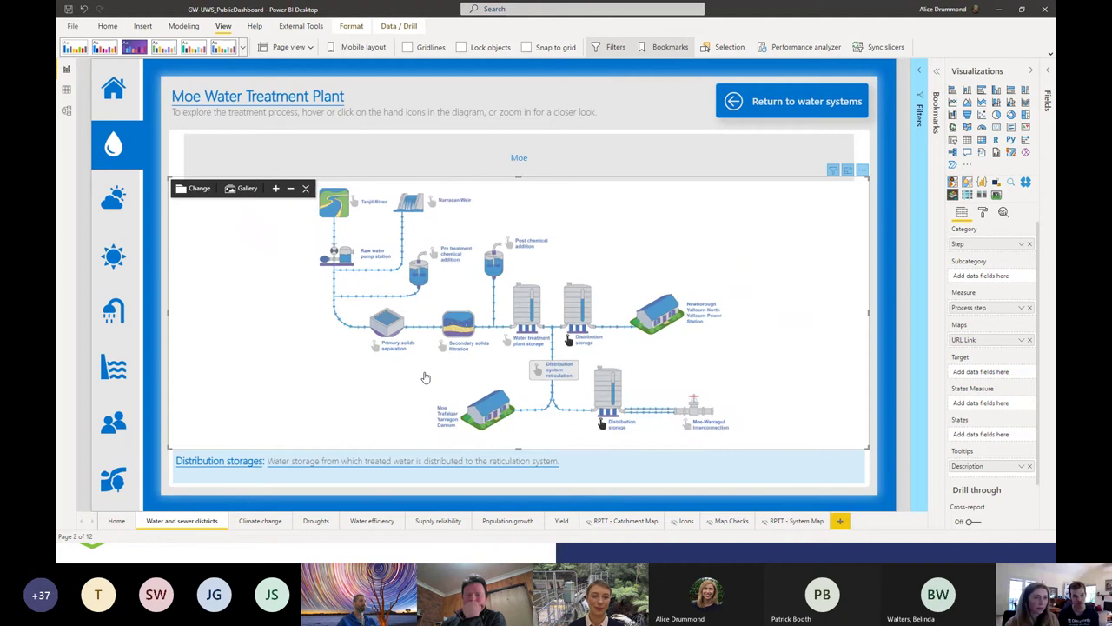
click(901, 206)
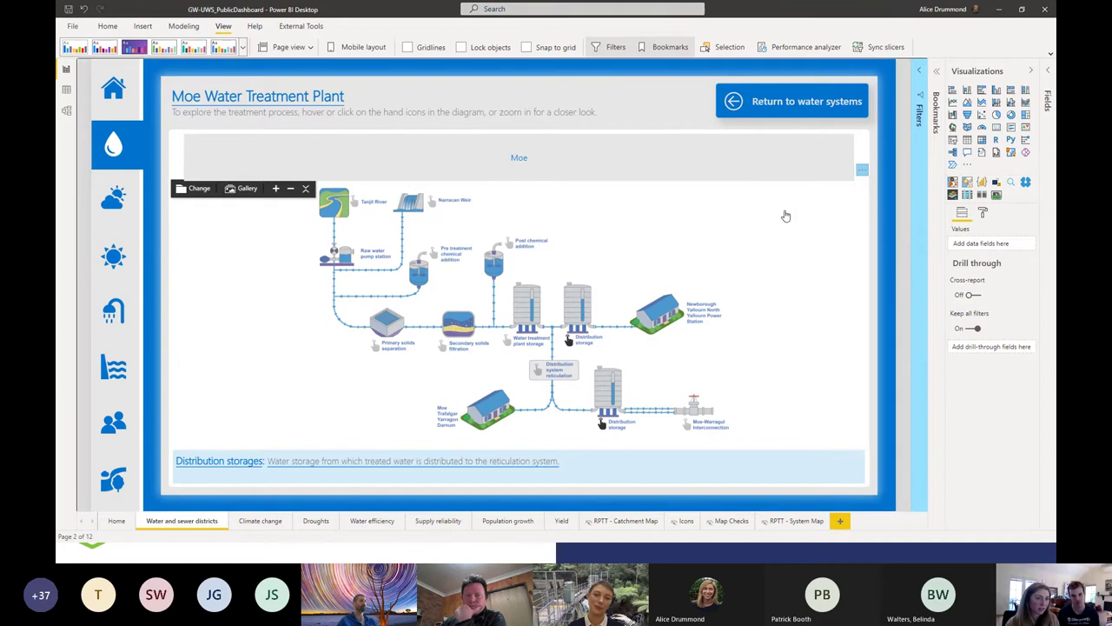
- Return to the water systems page and browse the system description and photo carousel visuals
ctrl+click(794, 104)
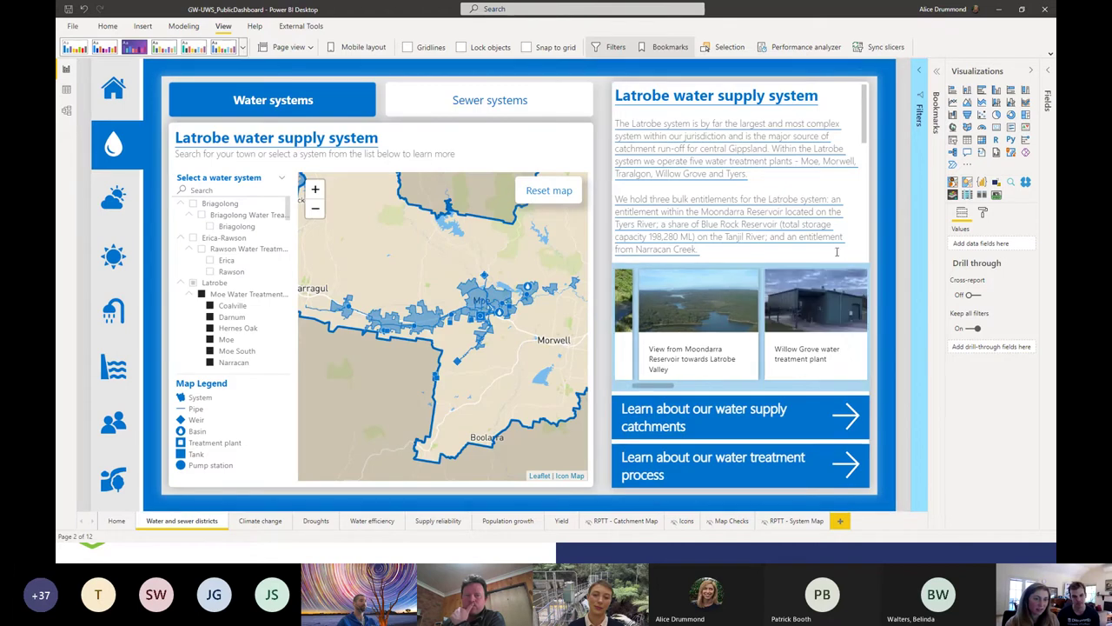
click(850, 268)
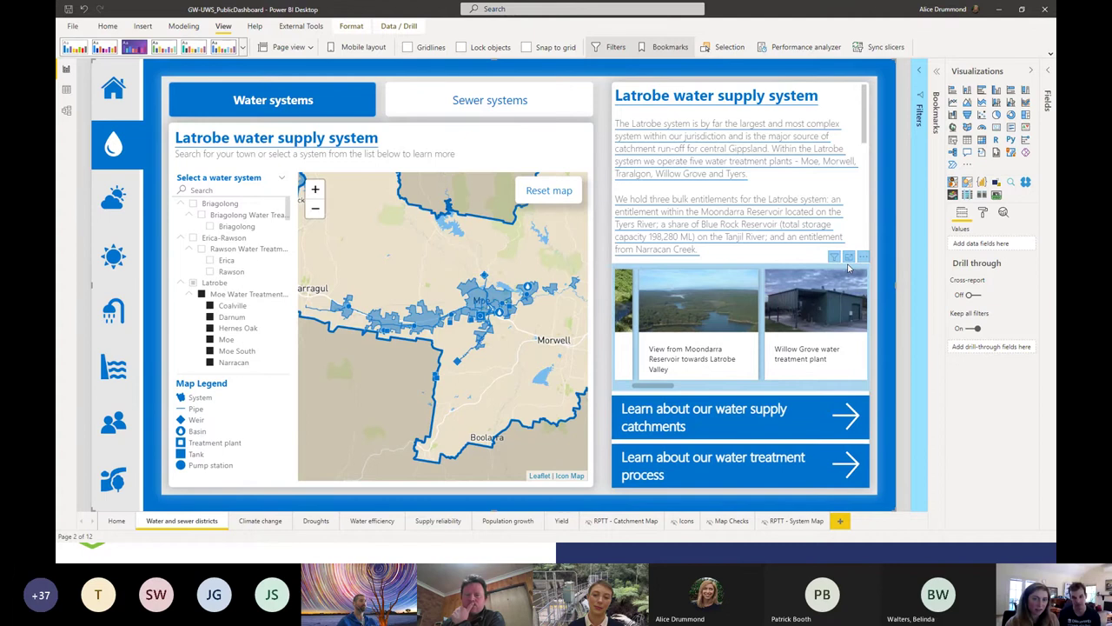
click(647, 393)
drag(647, 393, 746, 379)
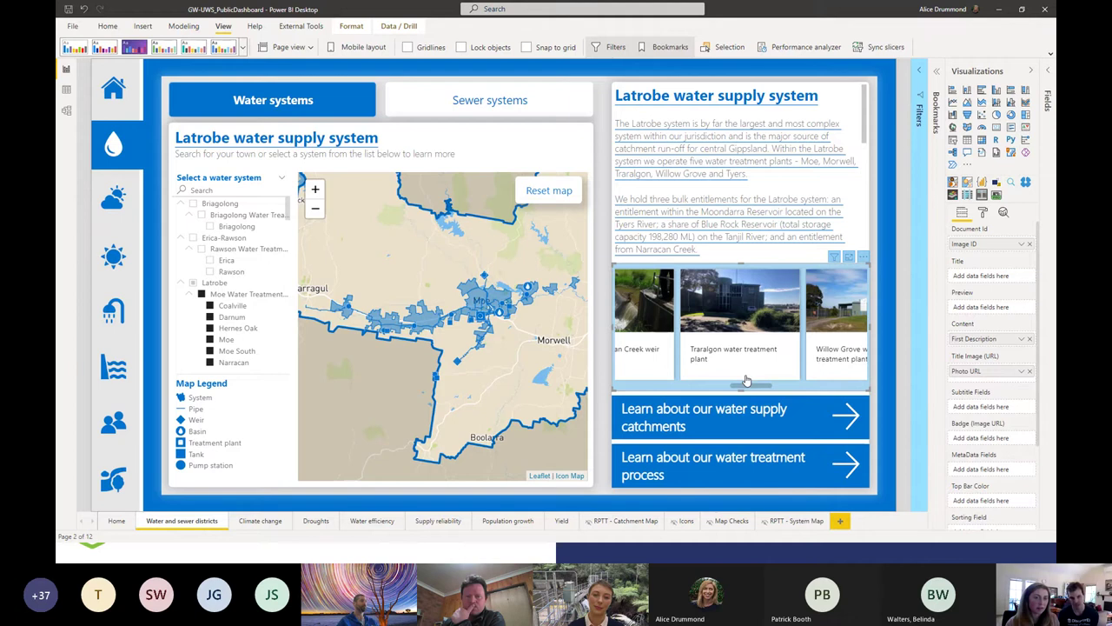
scroll(740, 333, down, 4)
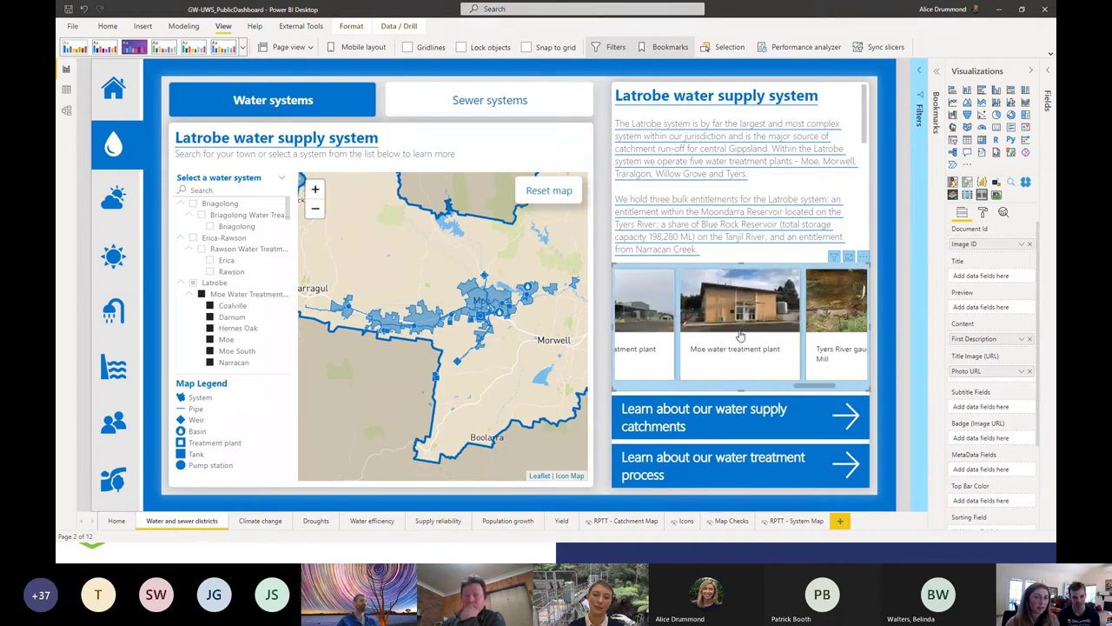
scroll(740, 333, down, 2)
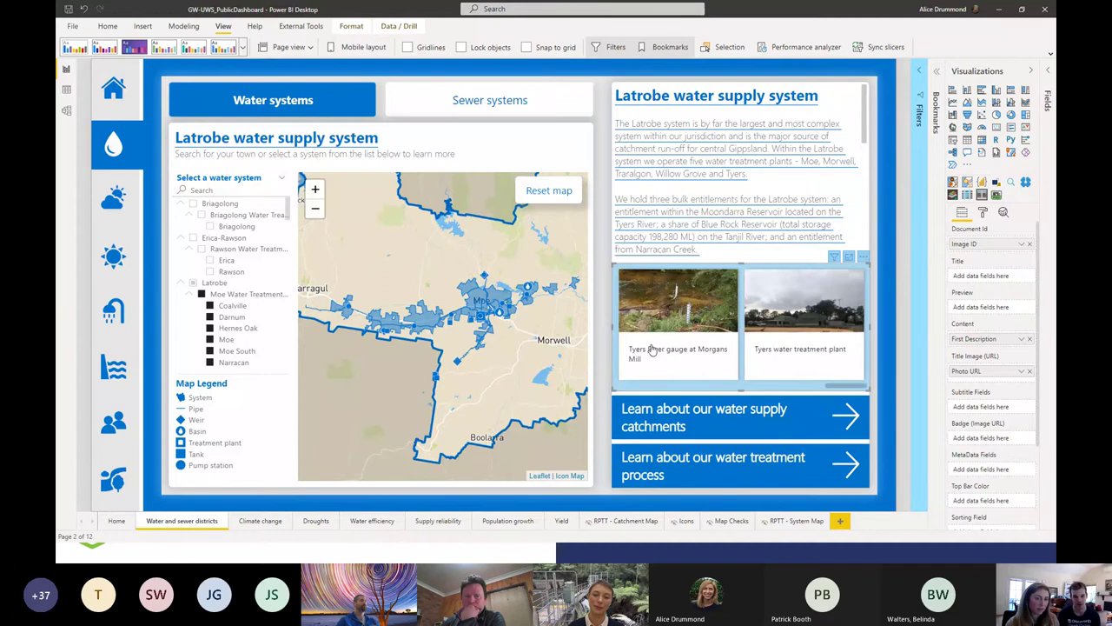
scroll(636, 355, up, 2)
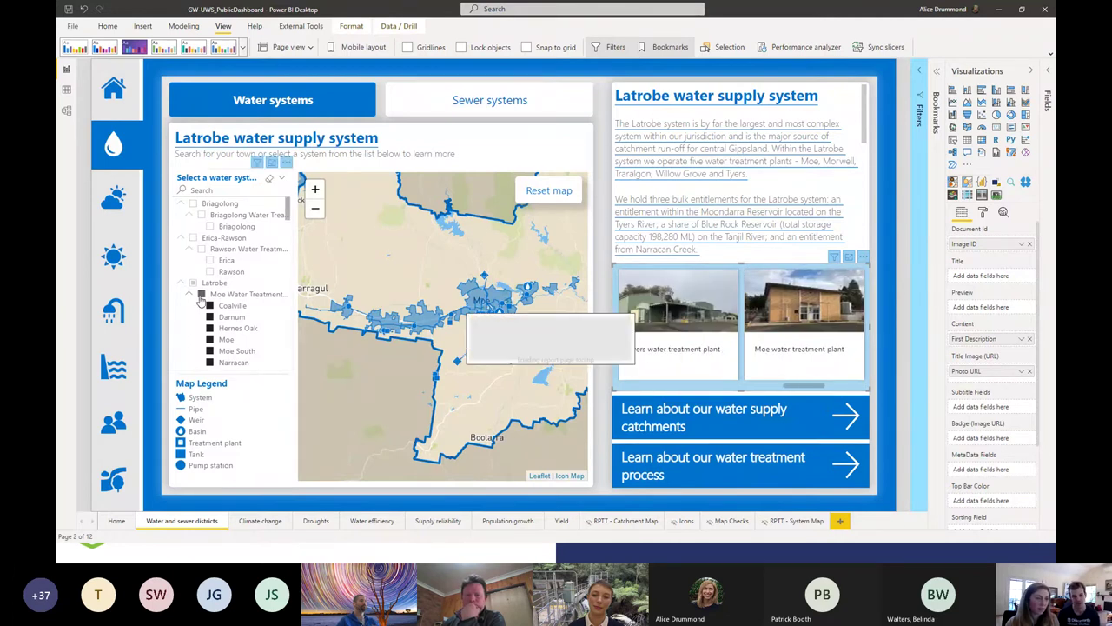
- Untick Moe Water Treatment so the map shows all water systems, then go to the Droughts page
click(200, 296)
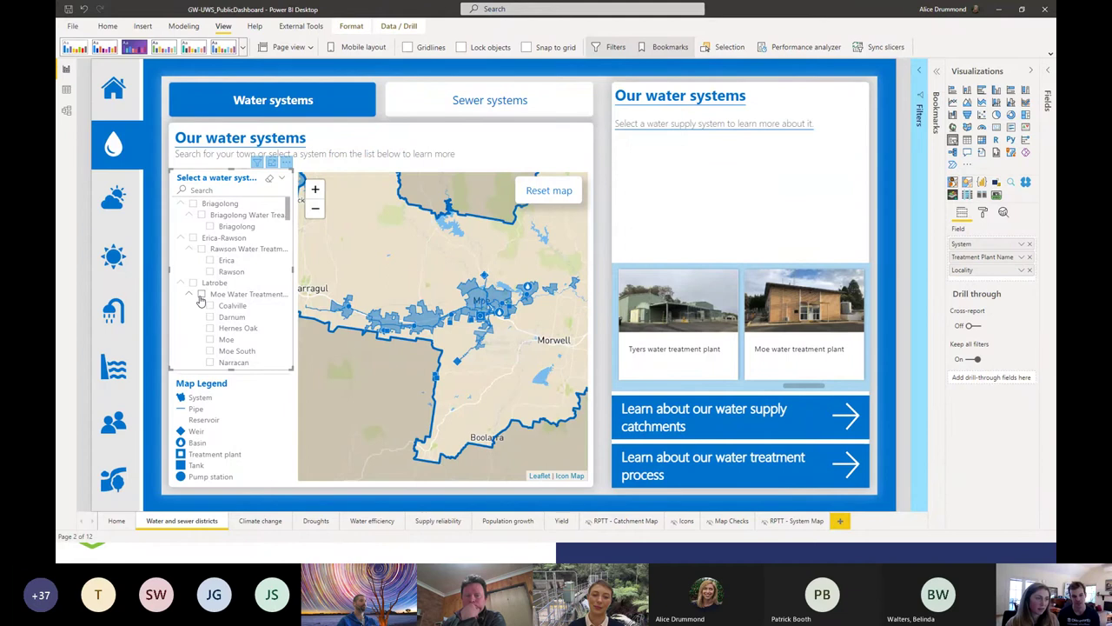
click(148, 339)
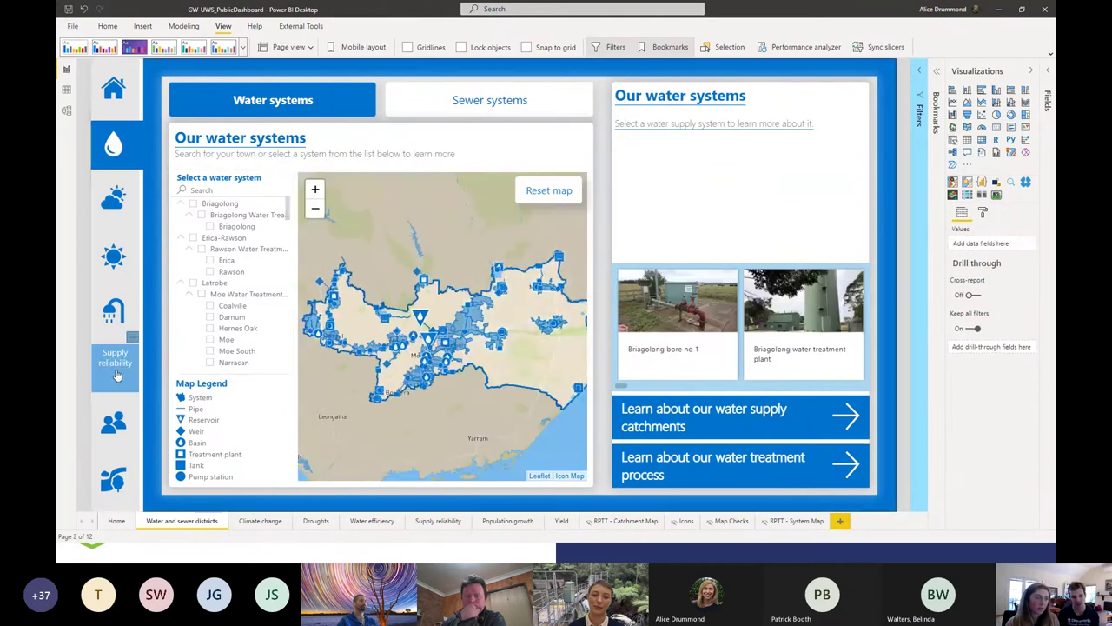
ctrl+click(113, 257)
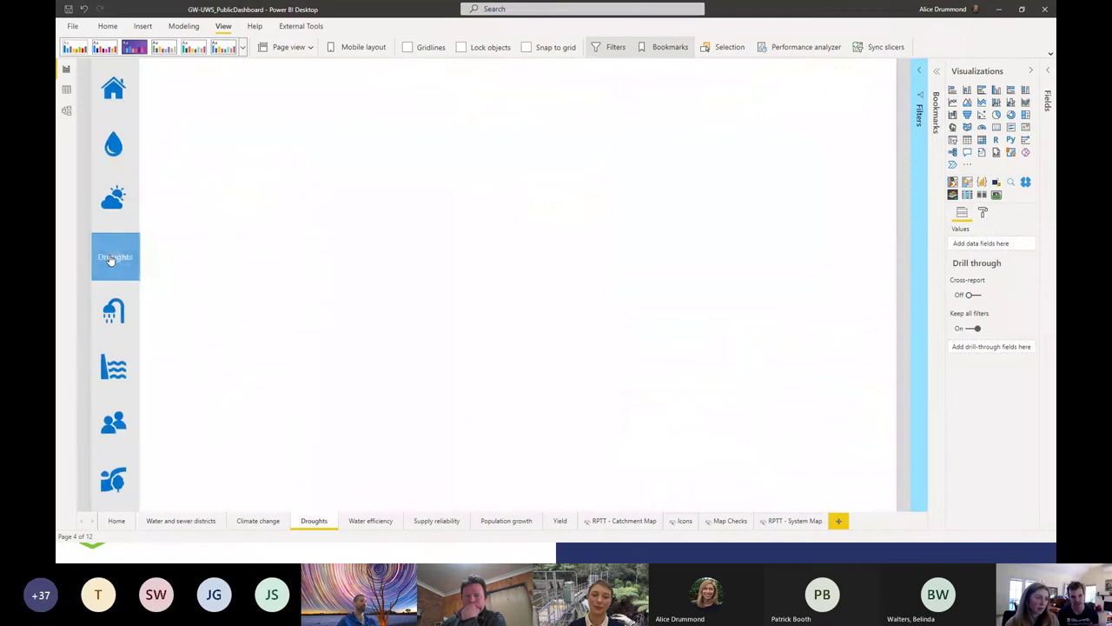